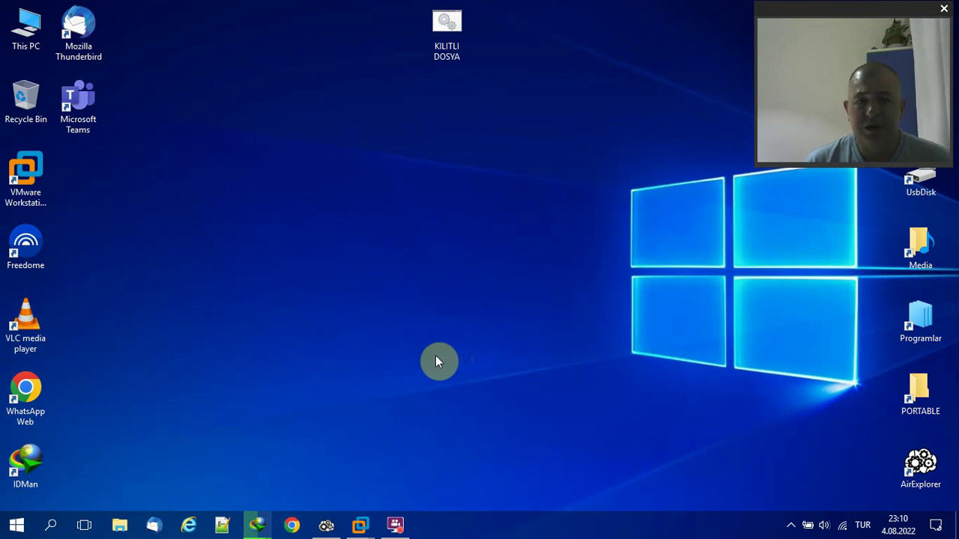
Inspect the password check in the KILITLI DOSYA batch script, then close it unchanged.
right_click(453, 37)
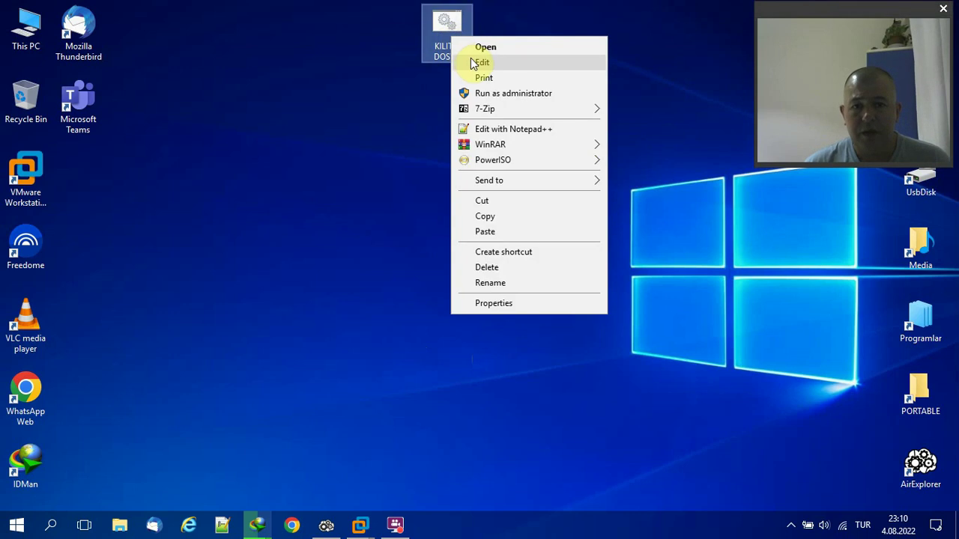
left_click(472, 62)
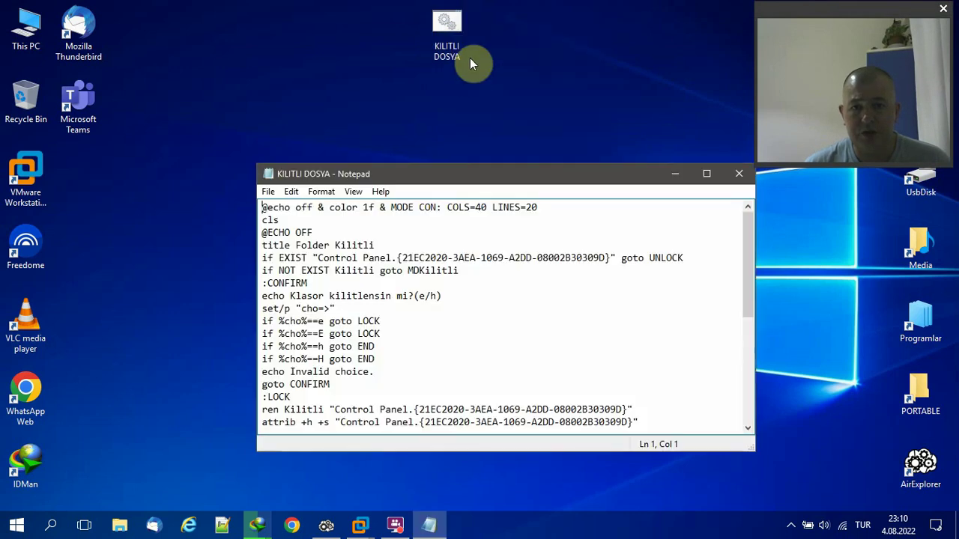
left_click_drag(459, 186, 412, 45)
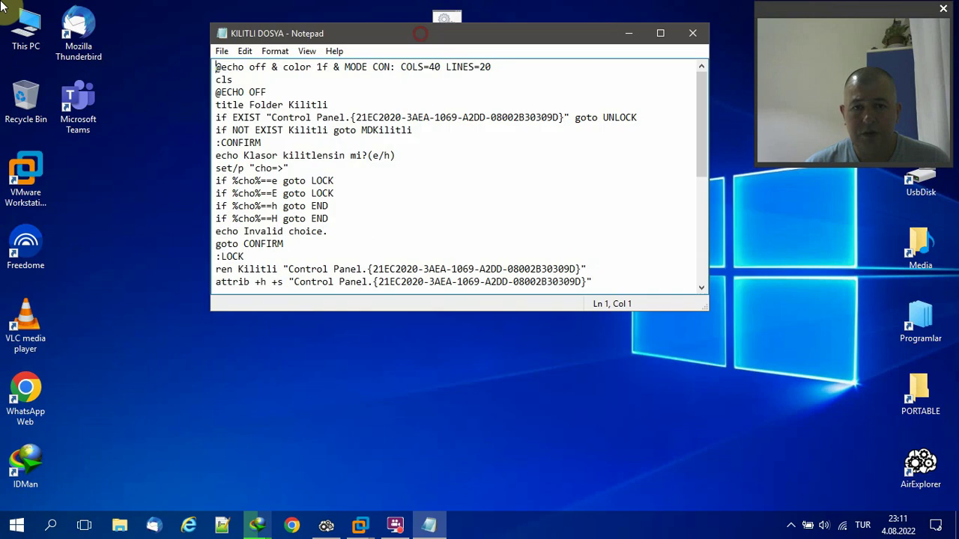
left_click_drag(698, 111, 699, 186)
left_click_drag(255, 194, 305, 193)
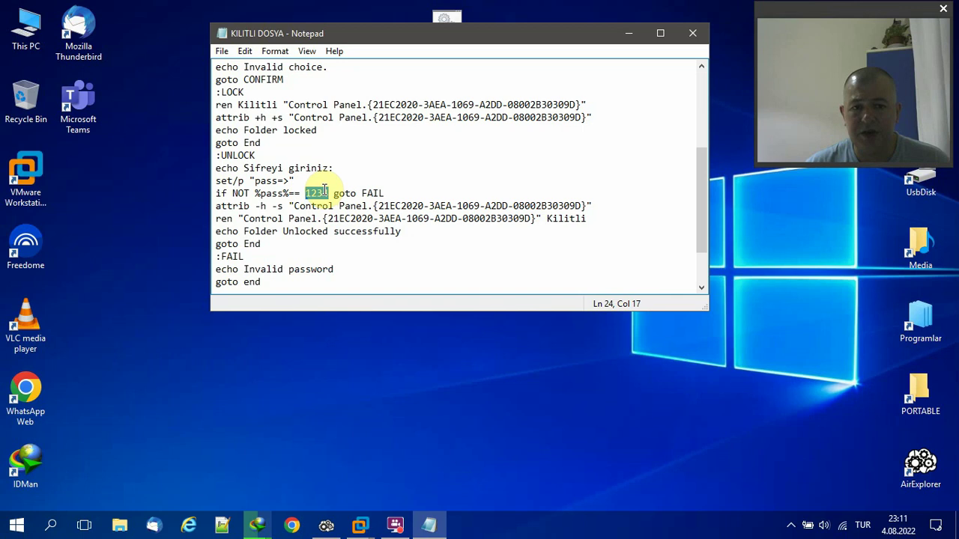
left_click(695, 36)
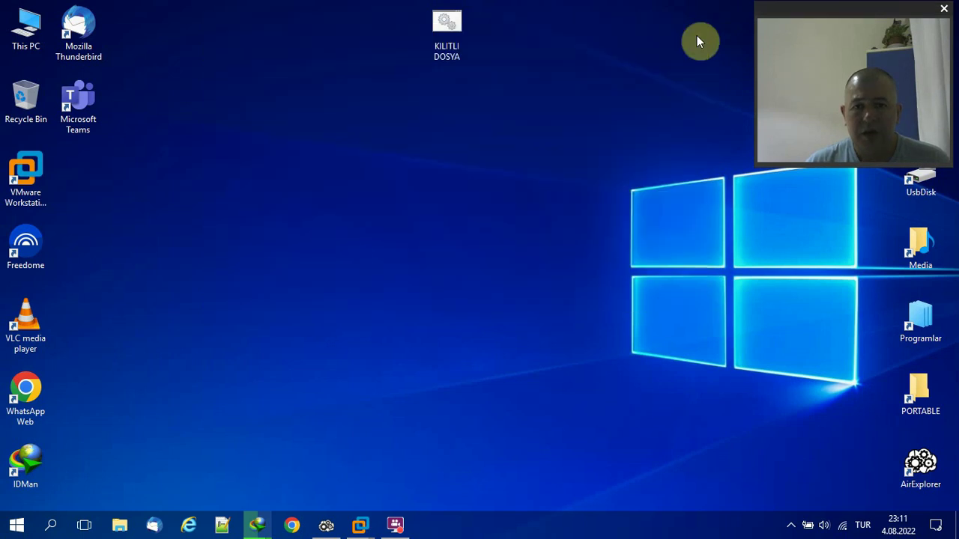
Refresh the desktop, run KILITLI DOSYA to create the Kilitli folder, and place it beneath the script.
right_click(458, 27)
left_click(516, 86)
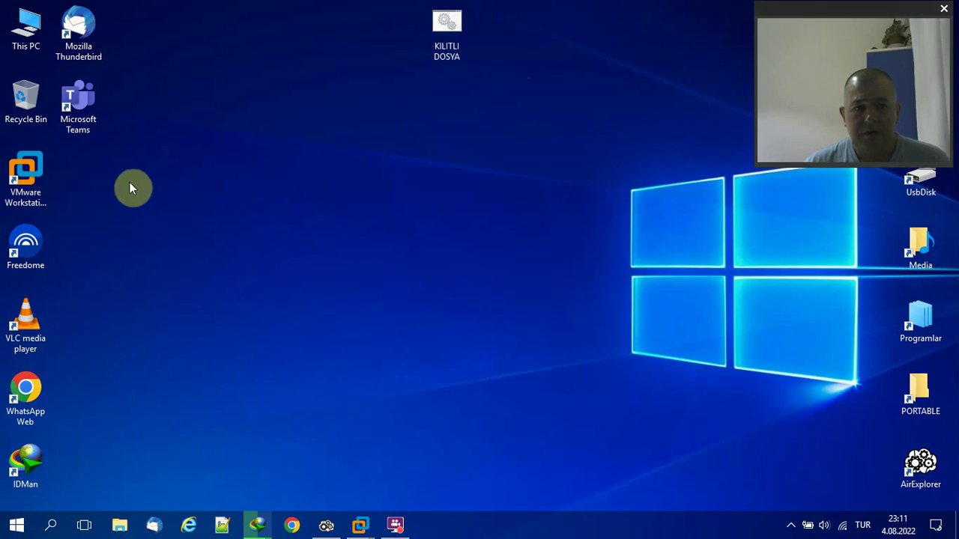
right_click(390, 134)
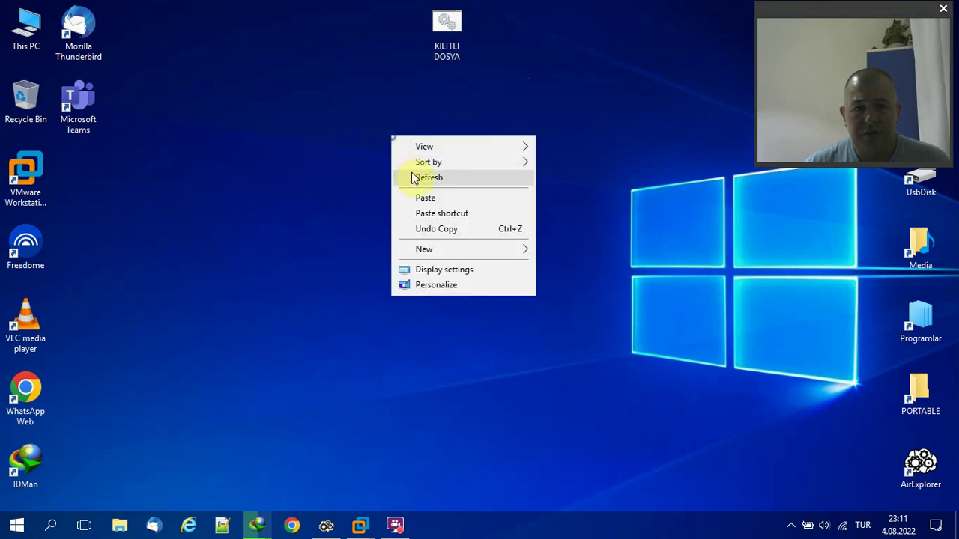
left_click(414, 177)
double_click(452, 34)
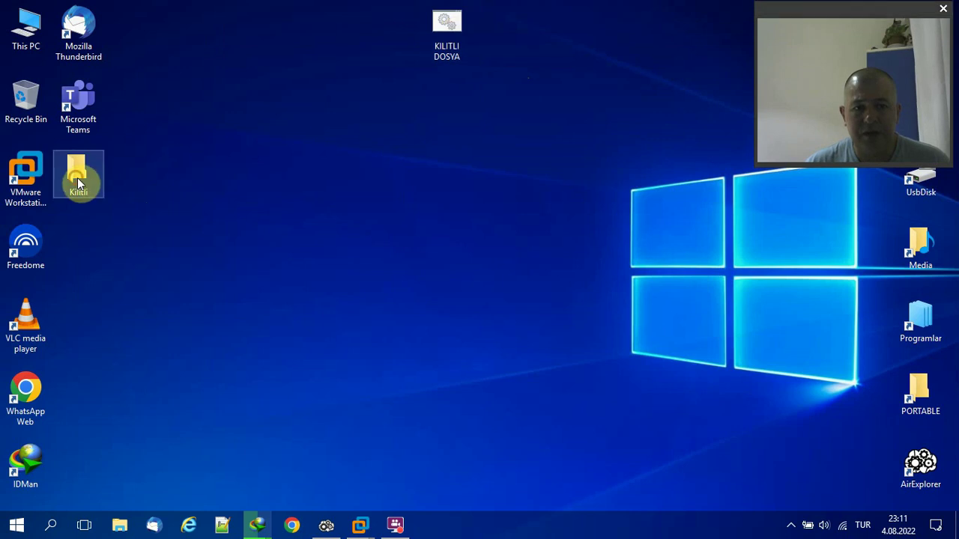
left_click_drag(77, 177, 440, 114)
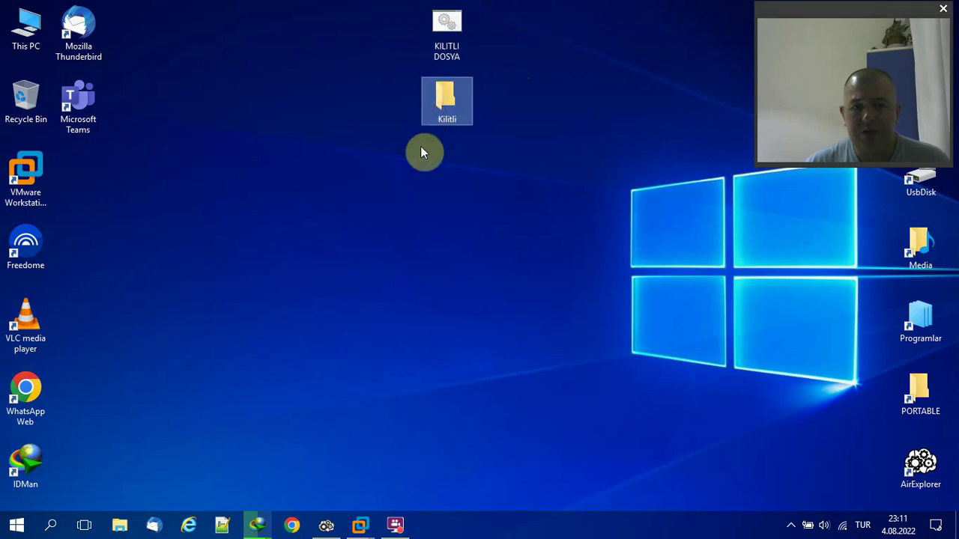
Open the Kilitli folder and create a new Word document inside it.
double_click(444, 105)
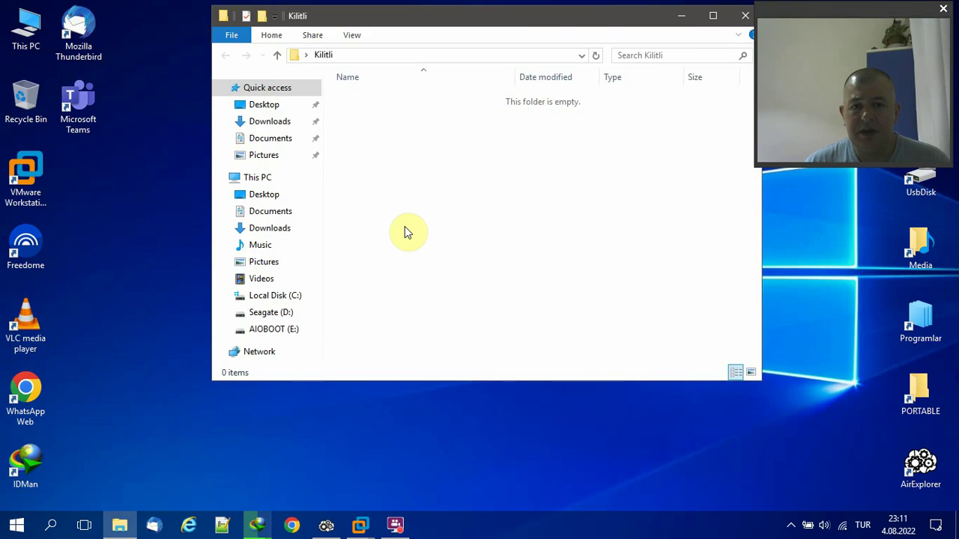
right_click(346, 138)
mouse_move(423, 288)
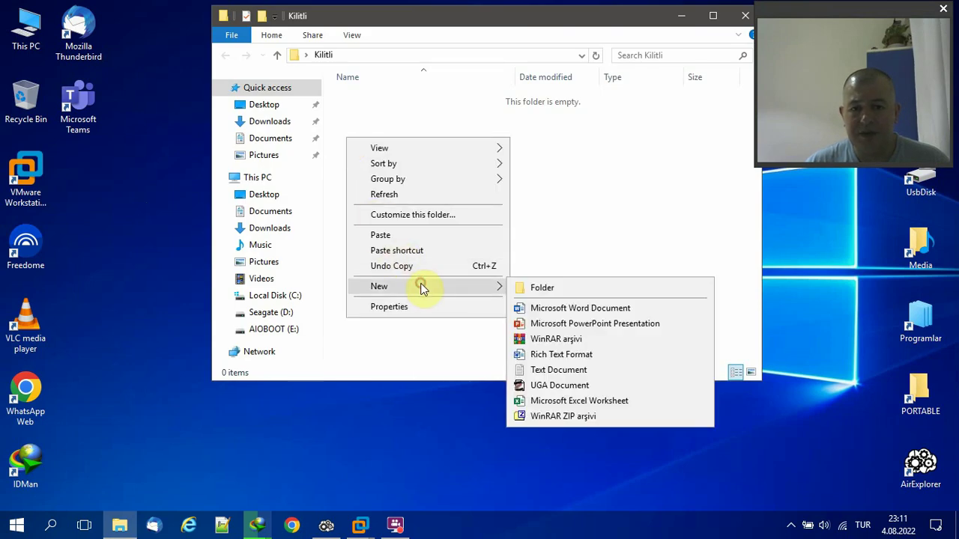
left_click(552, 310)
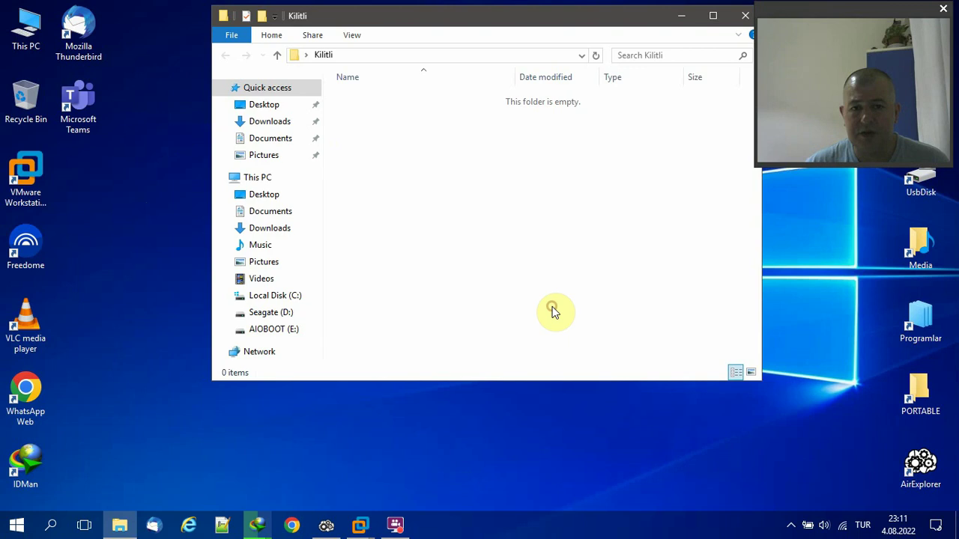
Add a new WinRAR archive with its default name, select both files, and close the window.
right_click(350, 150)
mouse_move(462, 310)
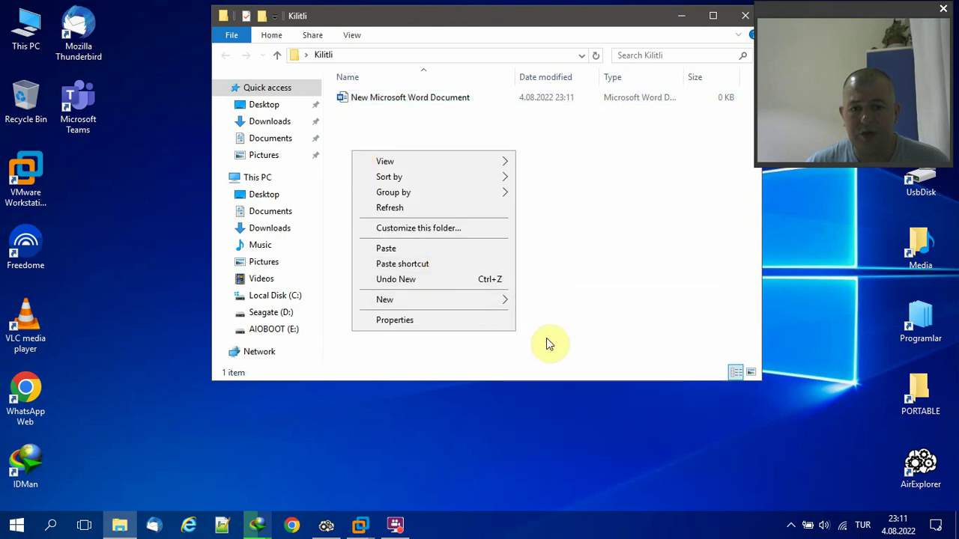
left_click(531, 391)
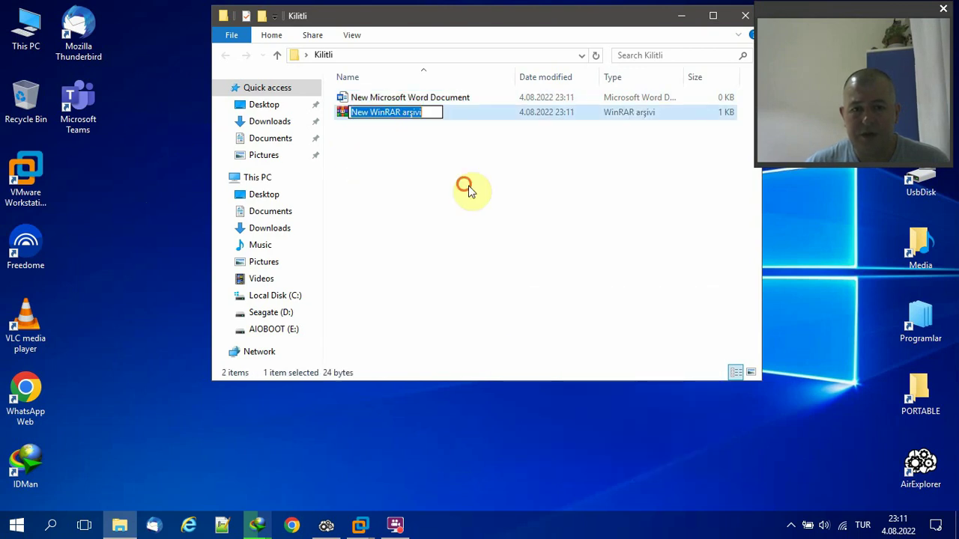
left_click(457, 180)
left_click_drag(439, 146, 330, 90)
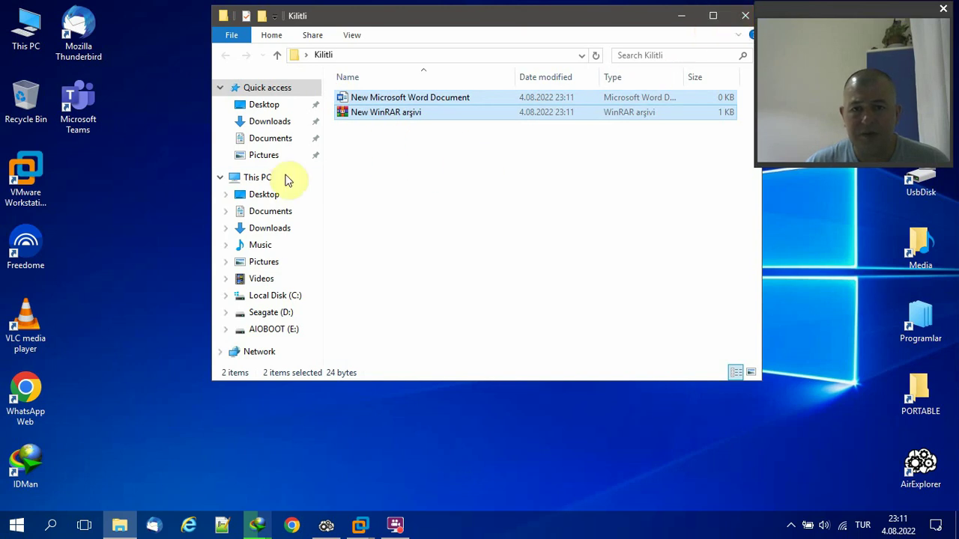
left_click(746, 15)
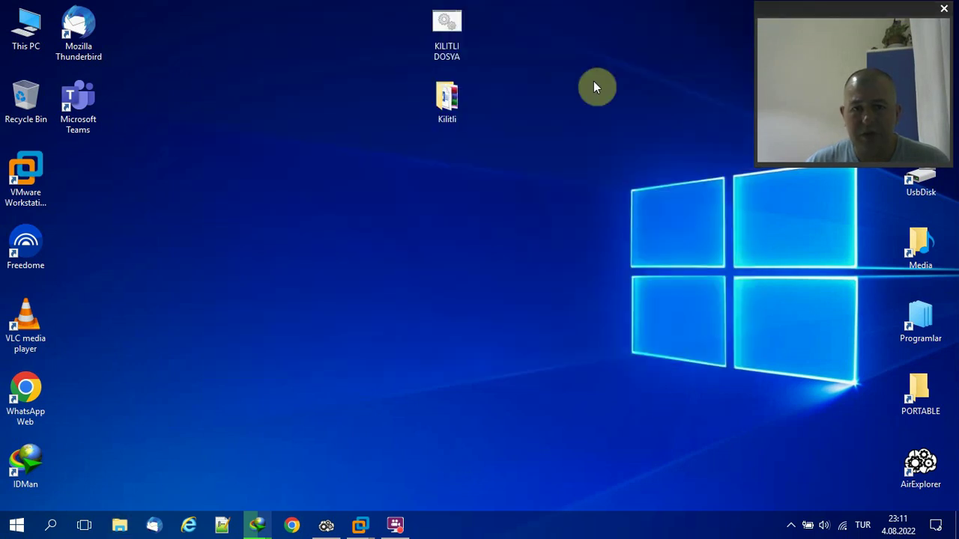
Run KILITLI DOSYA and answer 'e' at 'Klasor kilitlensin mi?' to hide the Kilitli folder.
double_click(445, 33)
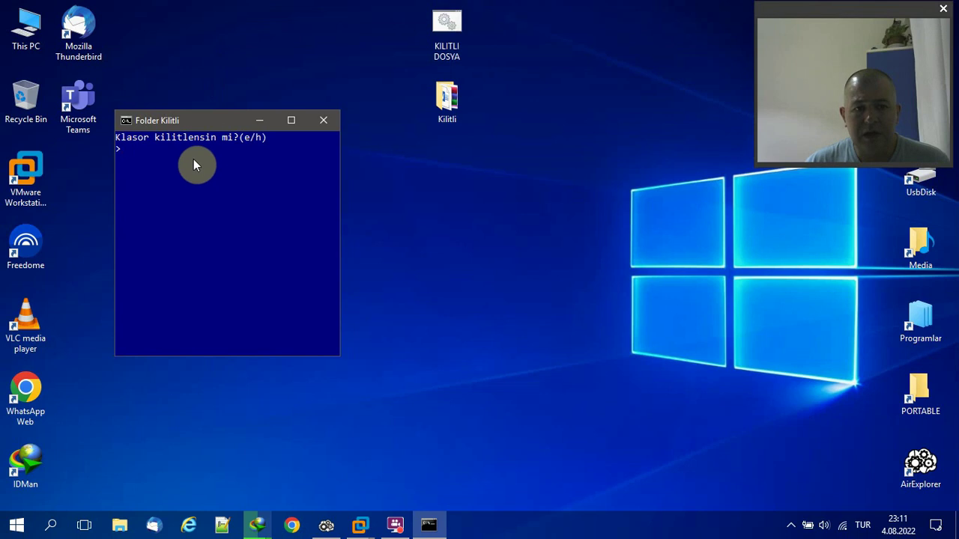
type("e")
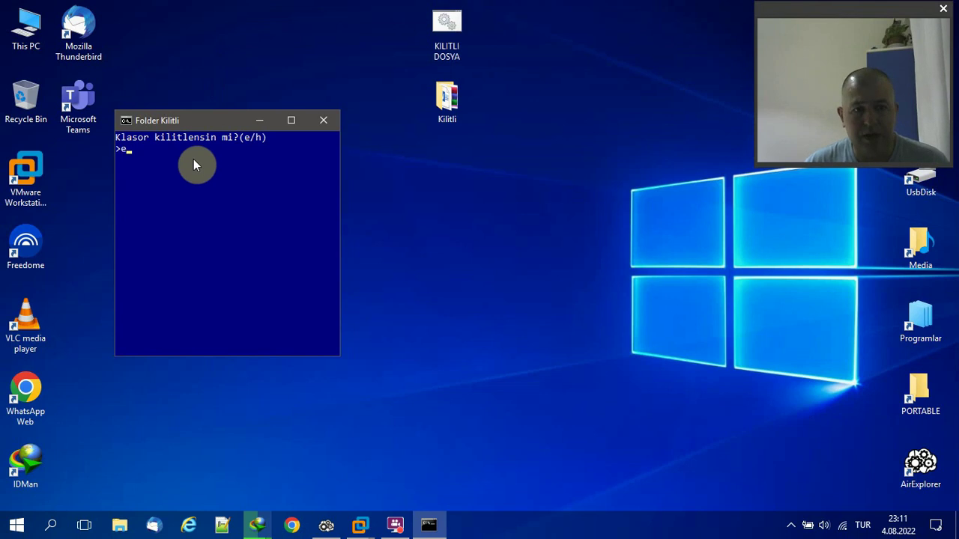
key("Return")
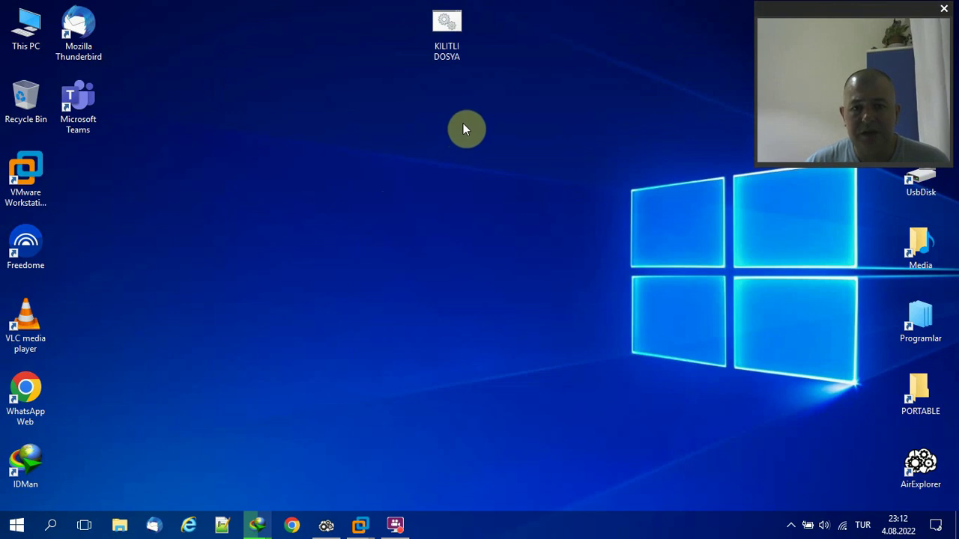
Run KILITLI DOSYA, enter the folder password, and open Kilitli to confirm both files remain.
double_click(446, 38)
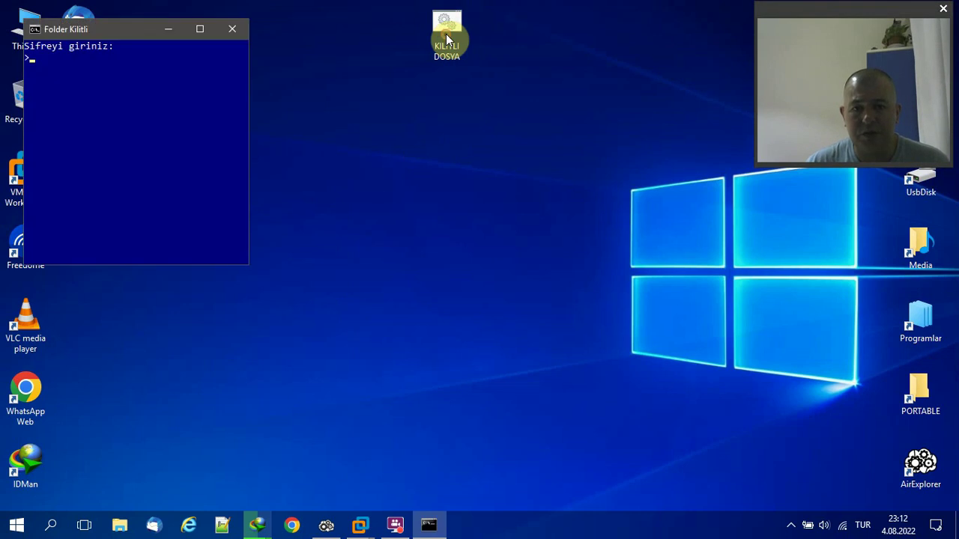
left_click_drag(116, 36, 472, 105)
left_click(466, 135)
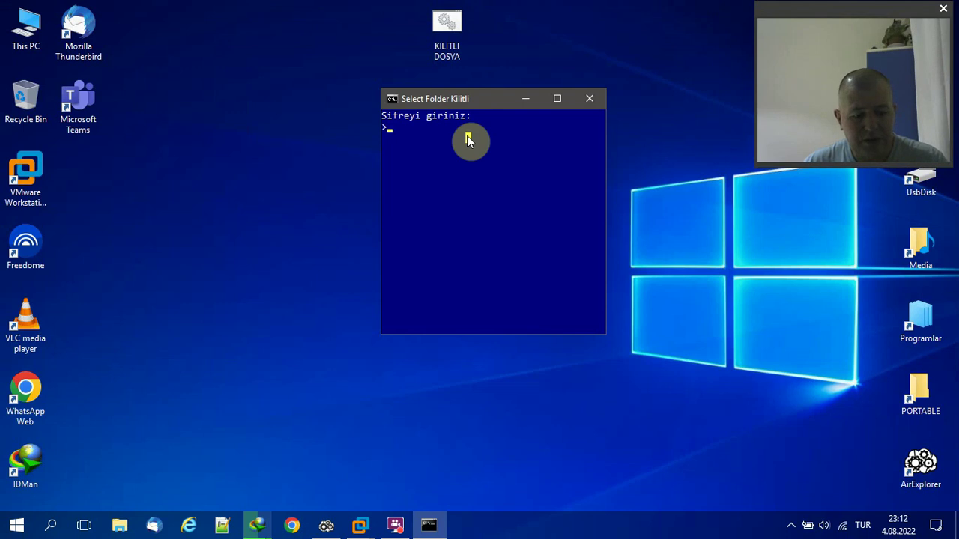
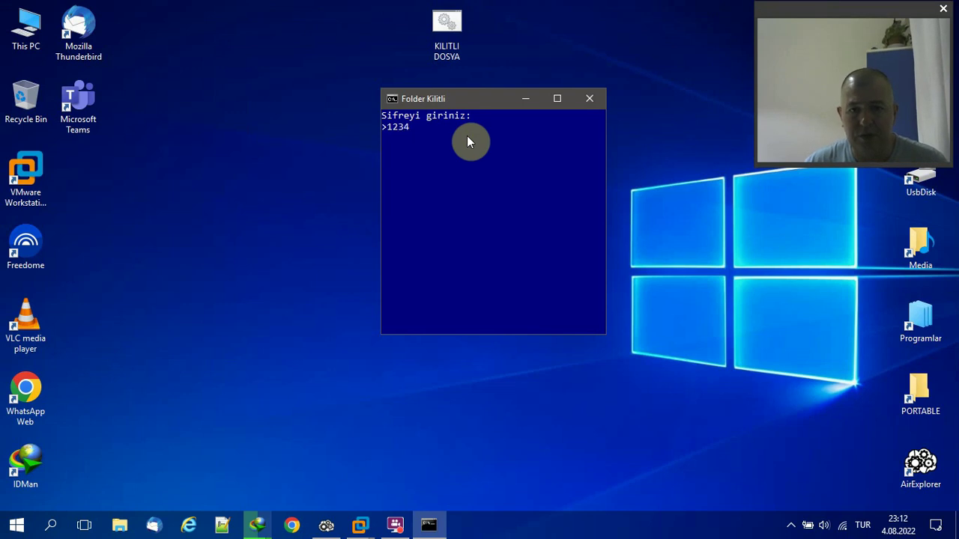
key("Return")
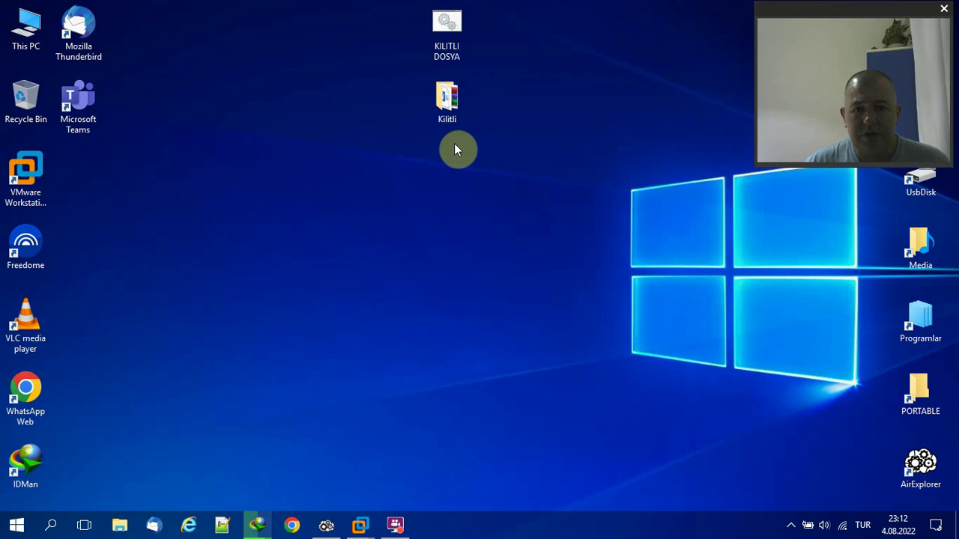
double_click(454, 110)
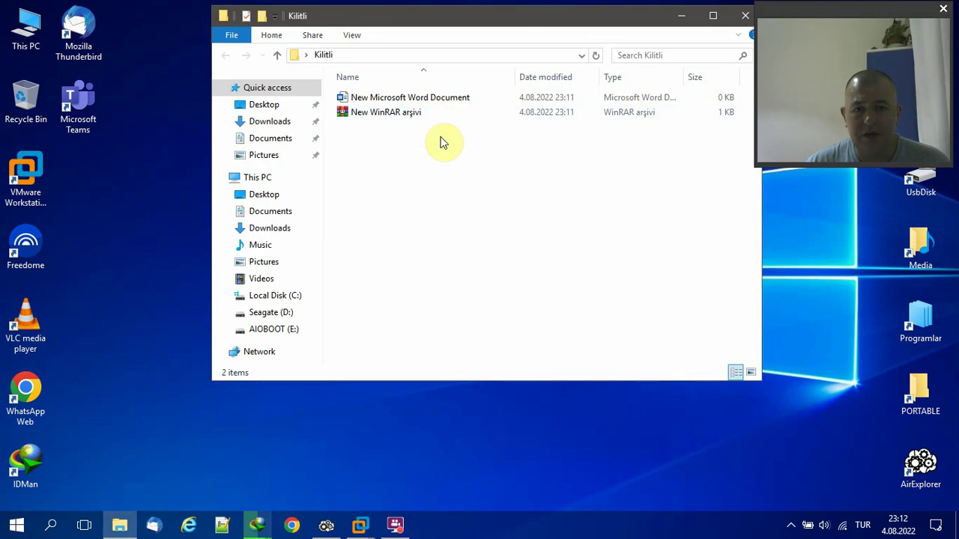
left_click_drag(433, 150, 343, 96)
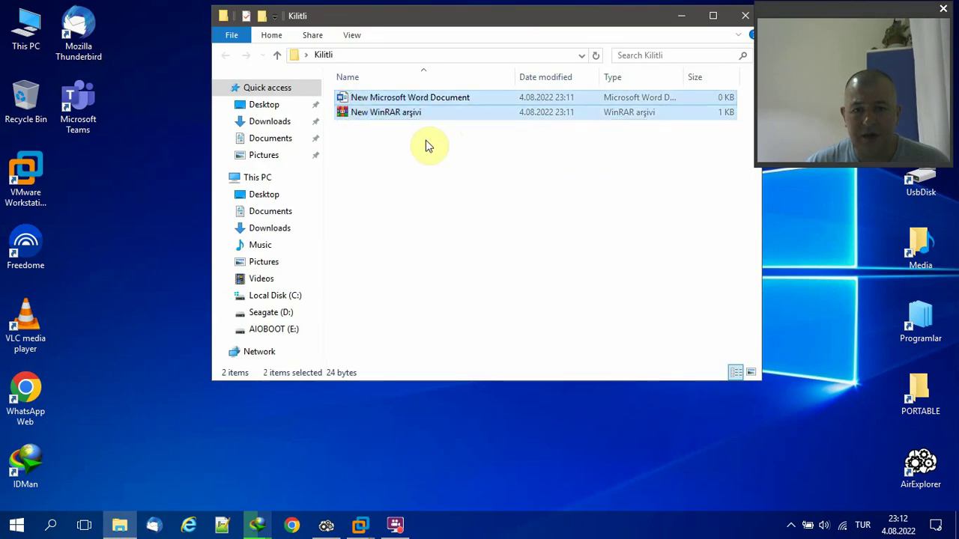
Close Kilitli, lock it by answering 'e', then rerun KILITLI DOSYA to reach the password prompt.
left_click(745, 15)
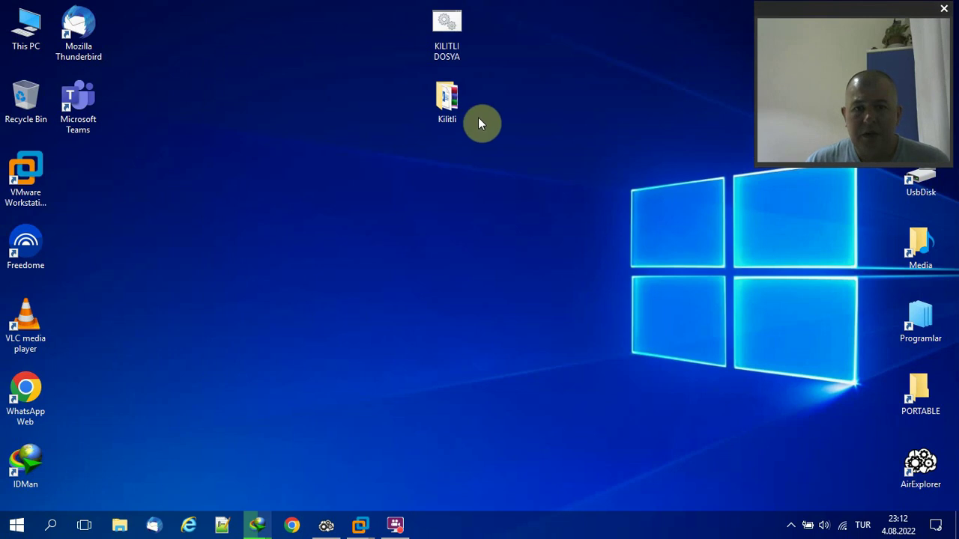
double_click(456, 29)
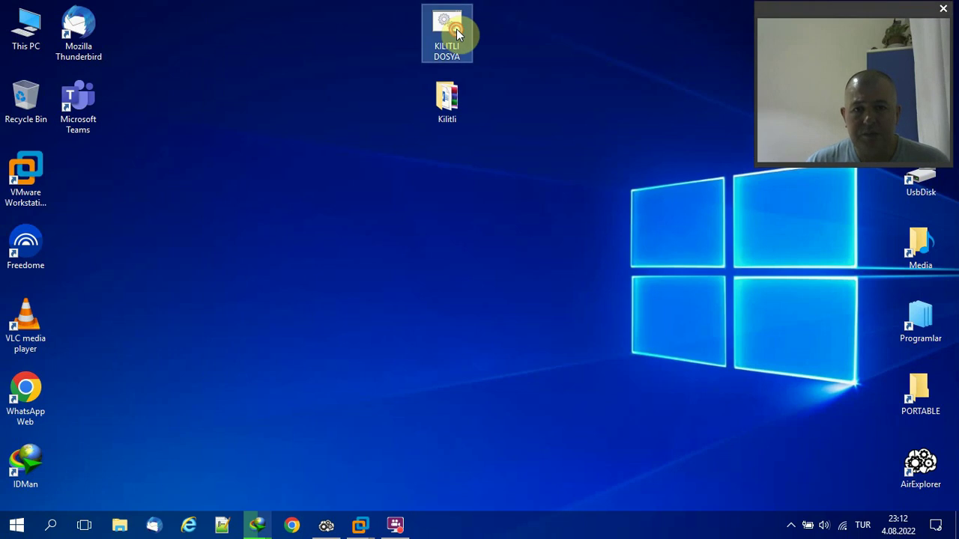
left_click(167, 85)
type("e")
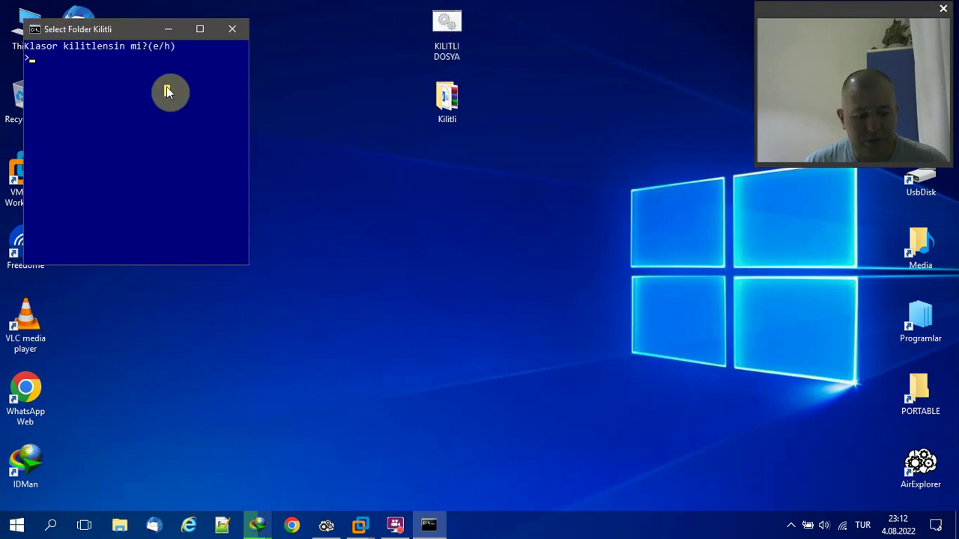
key("Return")
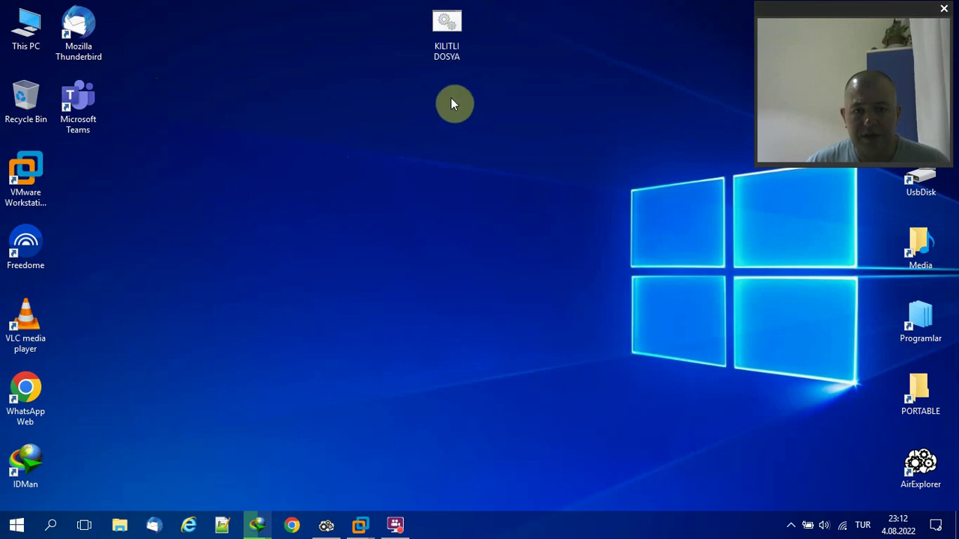
left_click(442, 41)
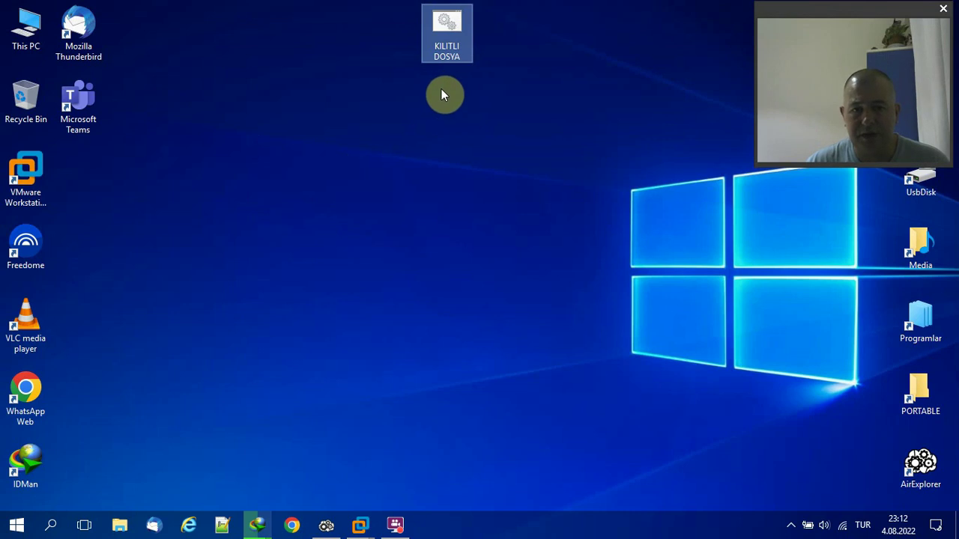
double_click(443, 58)
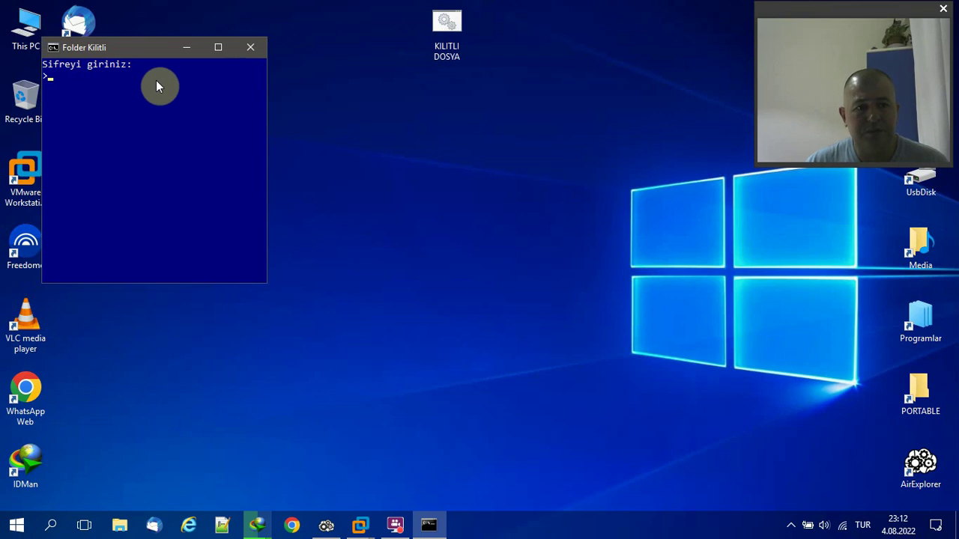
Enter the original folder password, then open Kilitli to check it and close its window.
left_click(156, 81)
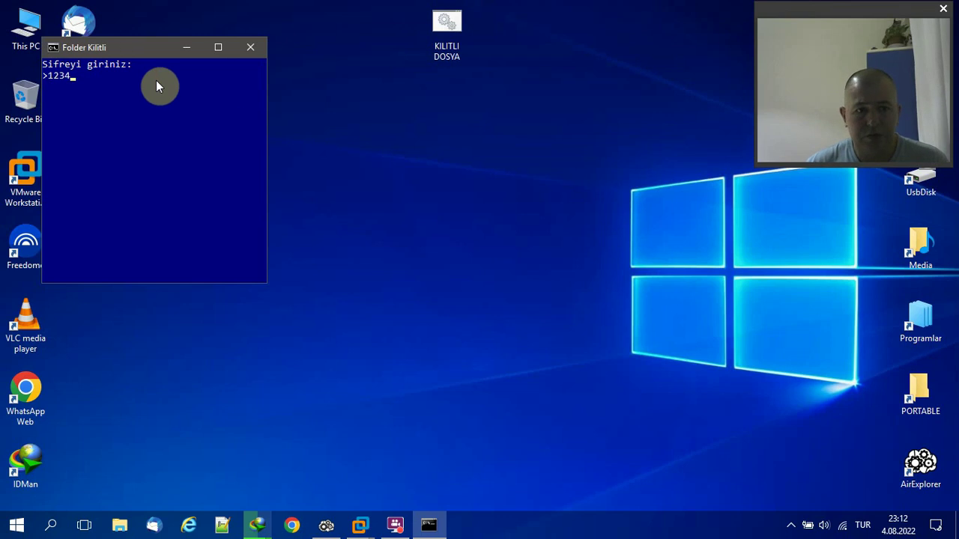
key("Return")
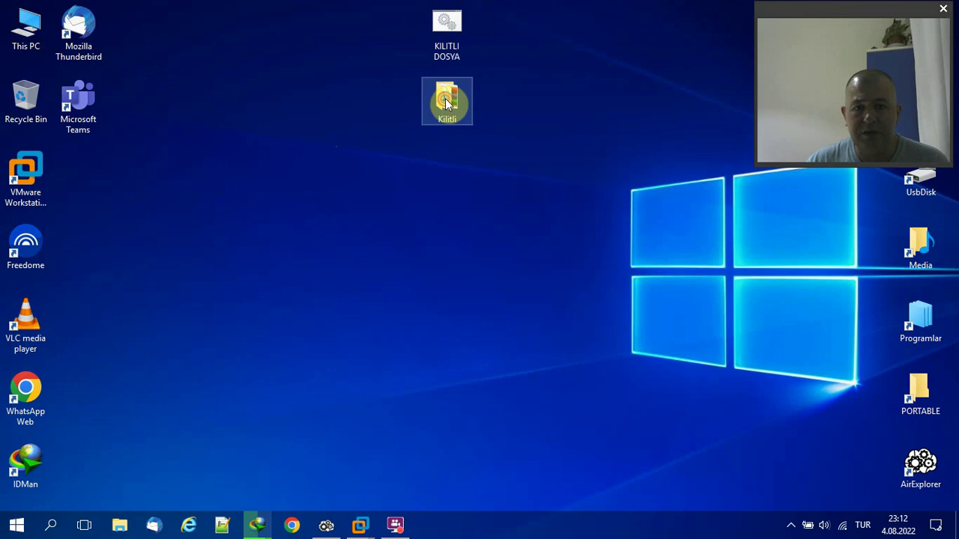
double_click(445, 98)
left_click(746, 17)
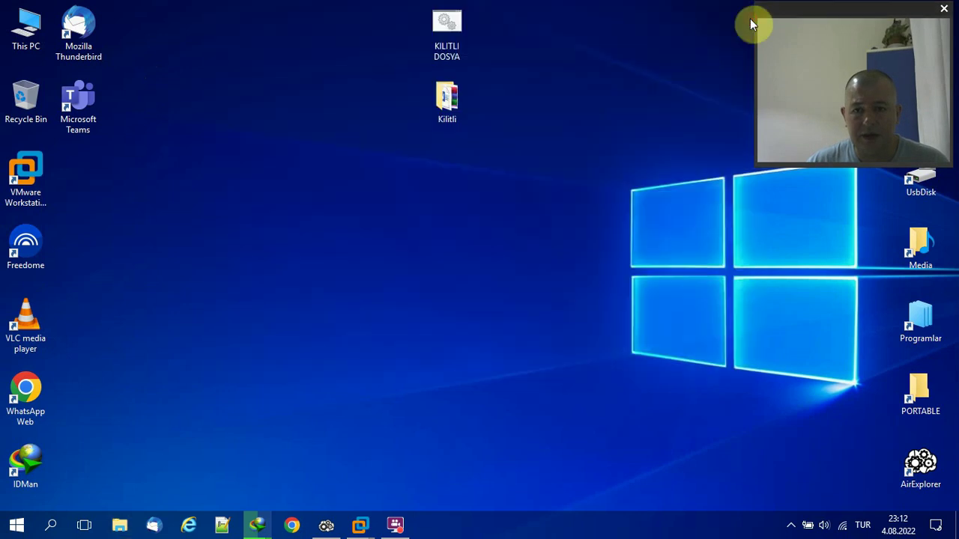
left_click(446, 30)
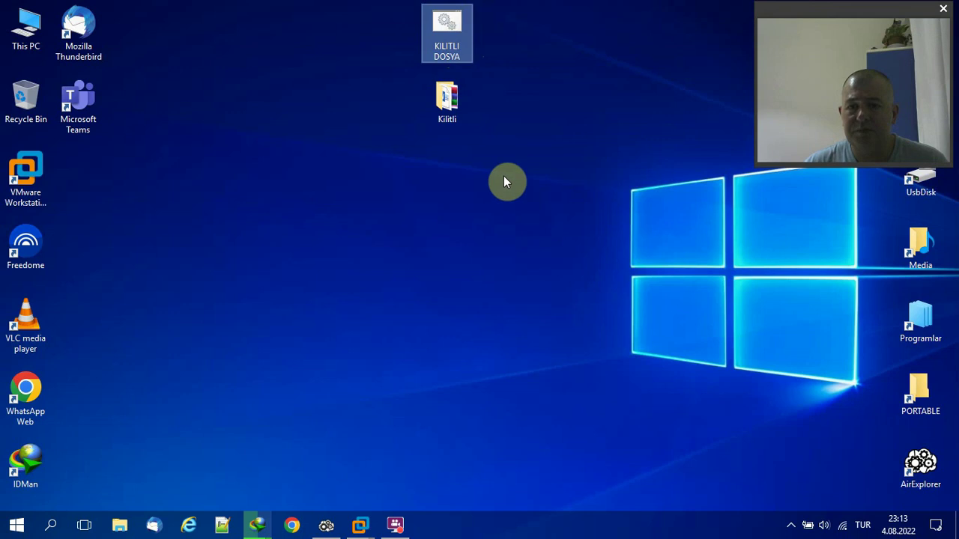
left_click_drag(479, 147, 396, 33)
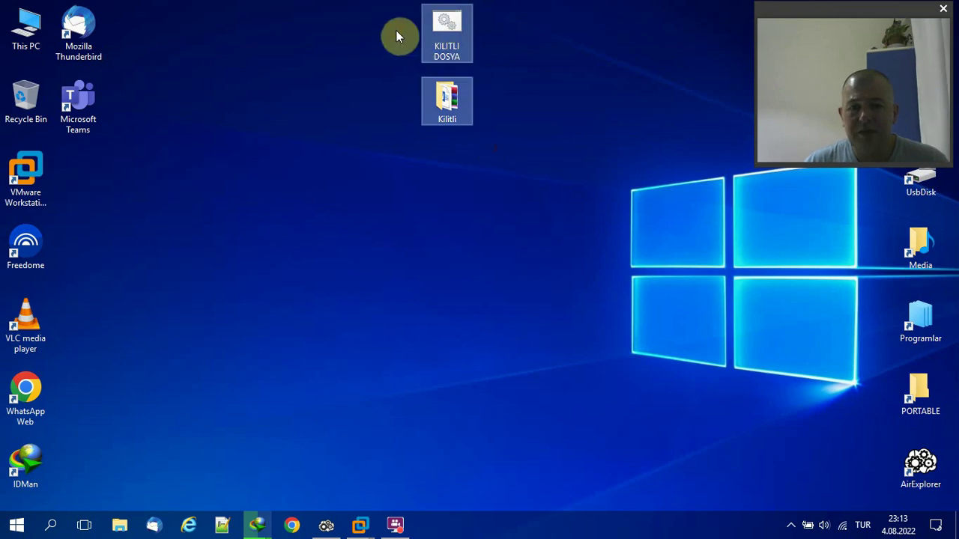
left_click(397, 37)
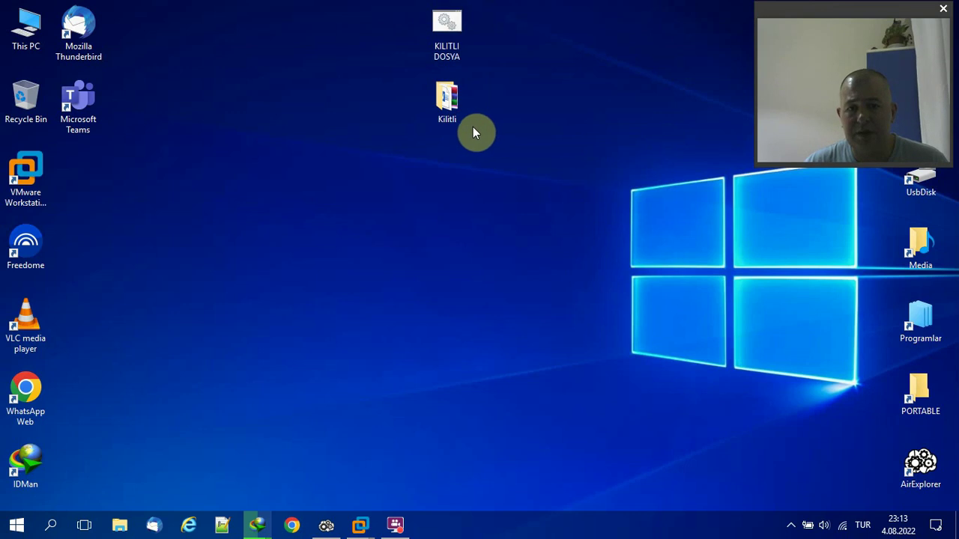
left_click_drag(475, 133, 417, 46)
left_click(418, 56)
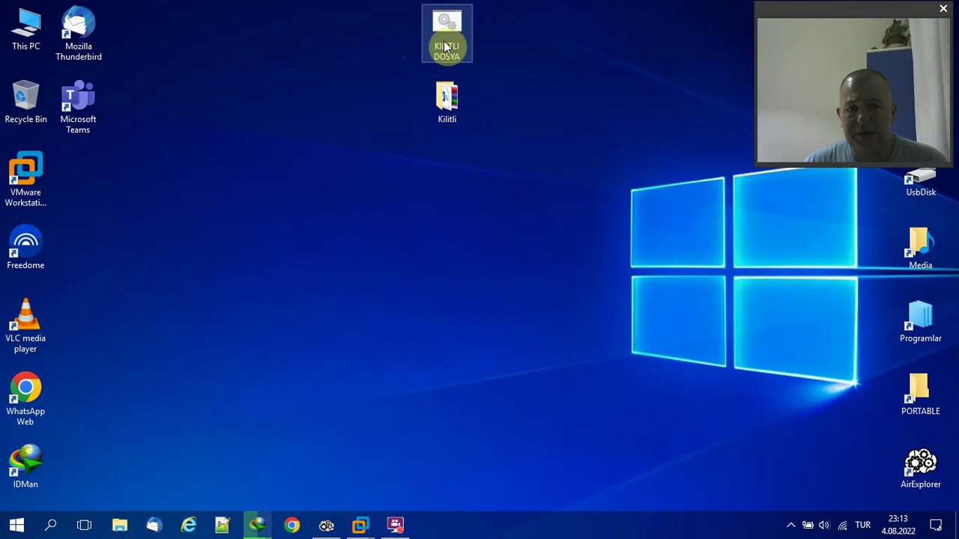
left_click_drag(487, 119, 401, 42)
left_click(399, 42)
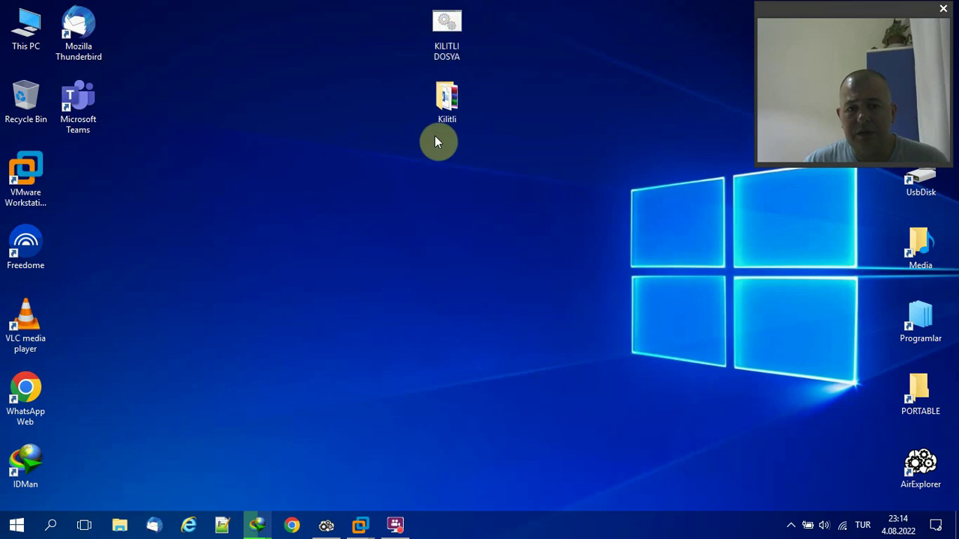
Run KILITLI DOSYA, answer 'e' to lock Kilitli, and refresh the desktop so it disappears.
double_click(450, 53)
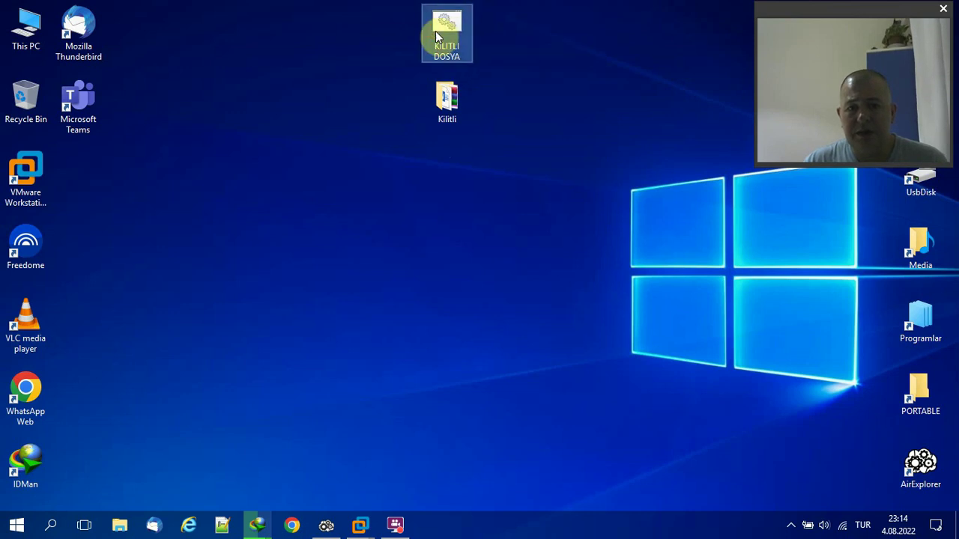
left_click(158, 137)
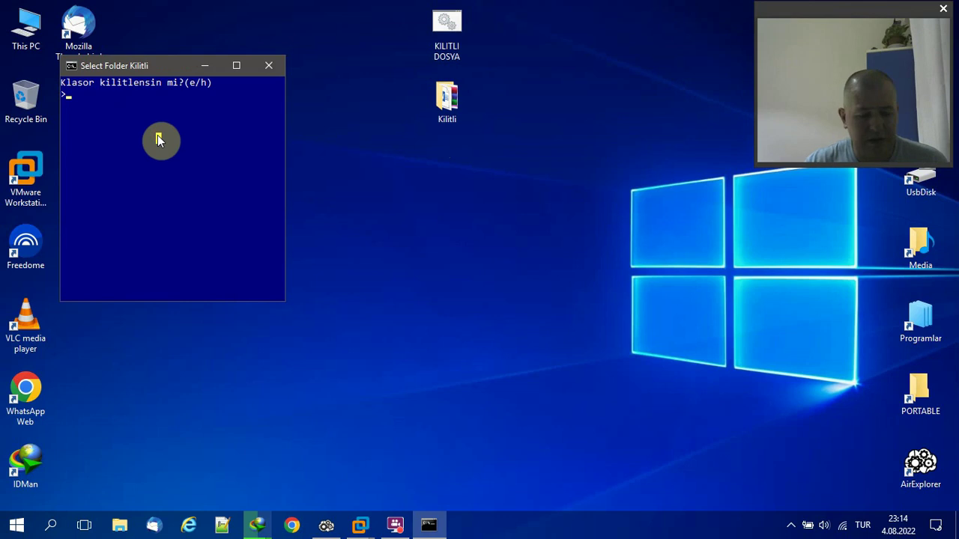
key("Escape")
type("e")
key("Return")
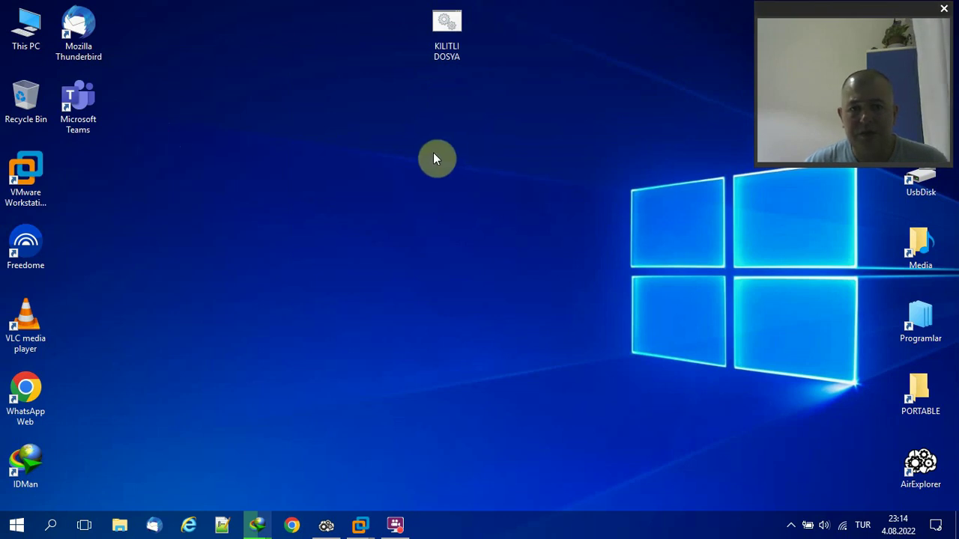
right_click(439, 131)
left_click(460, 171)
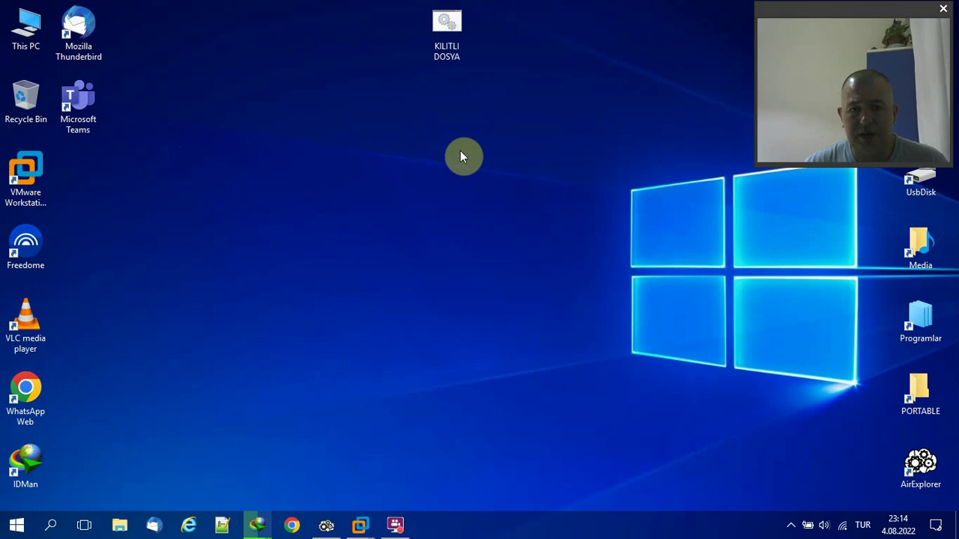
Rerun KILITLI DOSYA and close its password prompt without unlocking.
left_click(450, 31)
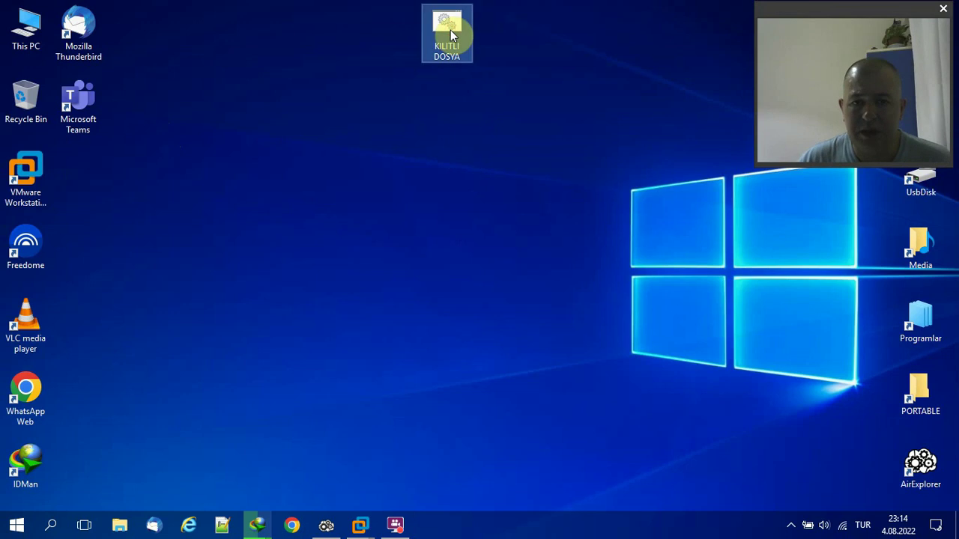
double_click(450, 33)
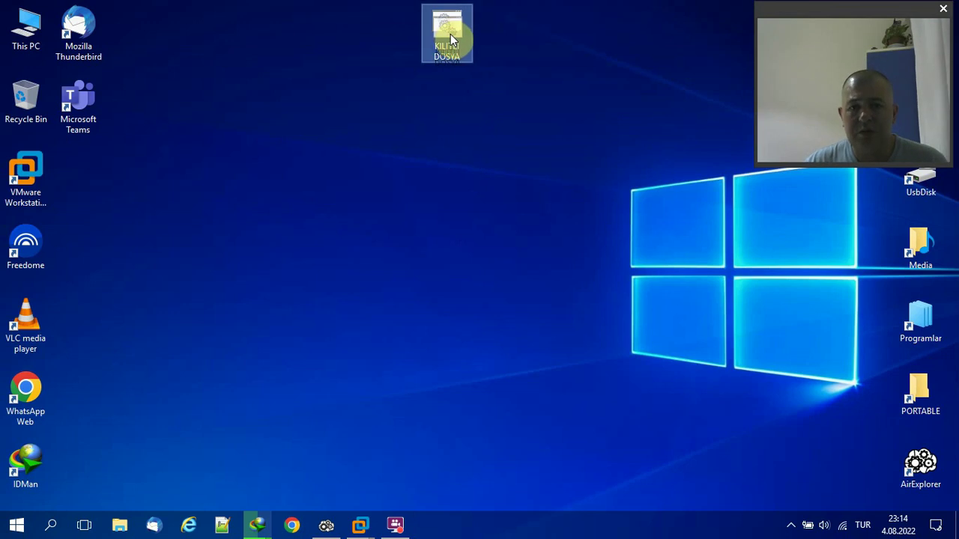
left_click(451, 32)
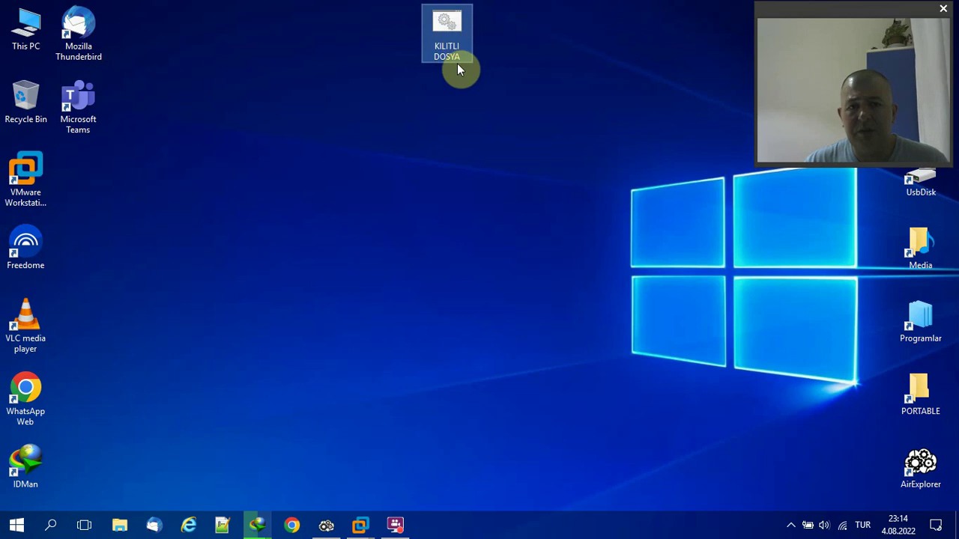
double_click(432, 36)
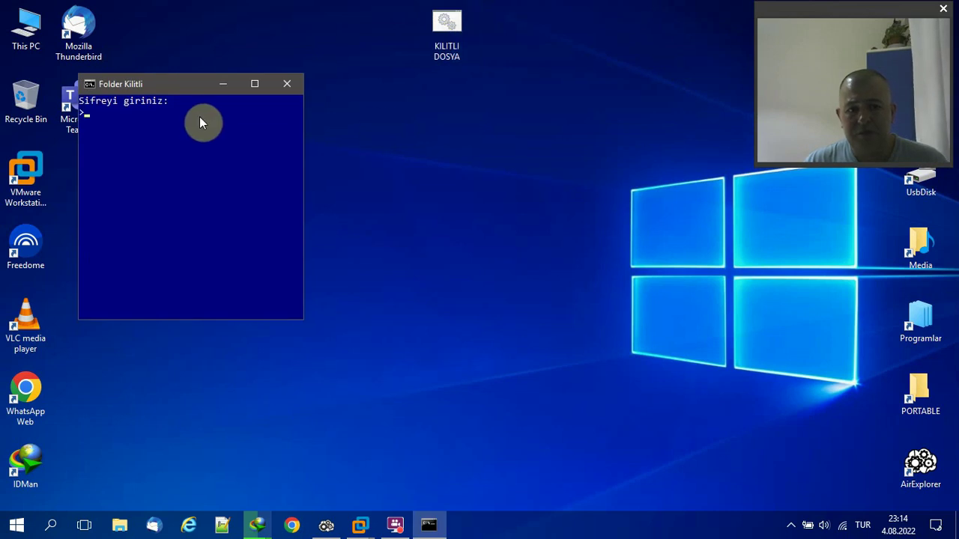
left_click(285, 86)
Replace the password on the 'if NOT %pass%==' line of KILITLI DOSYA.BAT and save it.
right_click(450, 27)
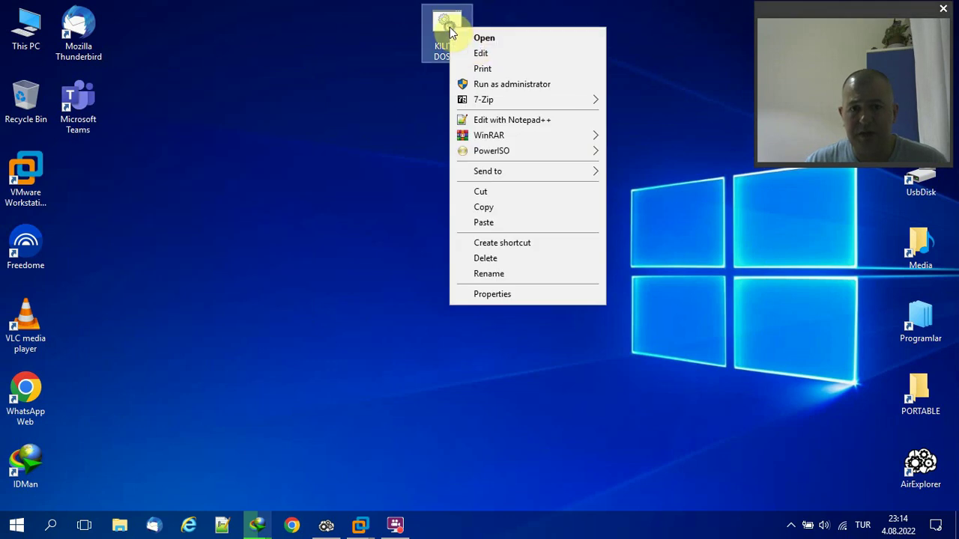
left_click(480, 53)
scroll(481, 182, "down", 6)
scroll(427, 240, "up", 4)
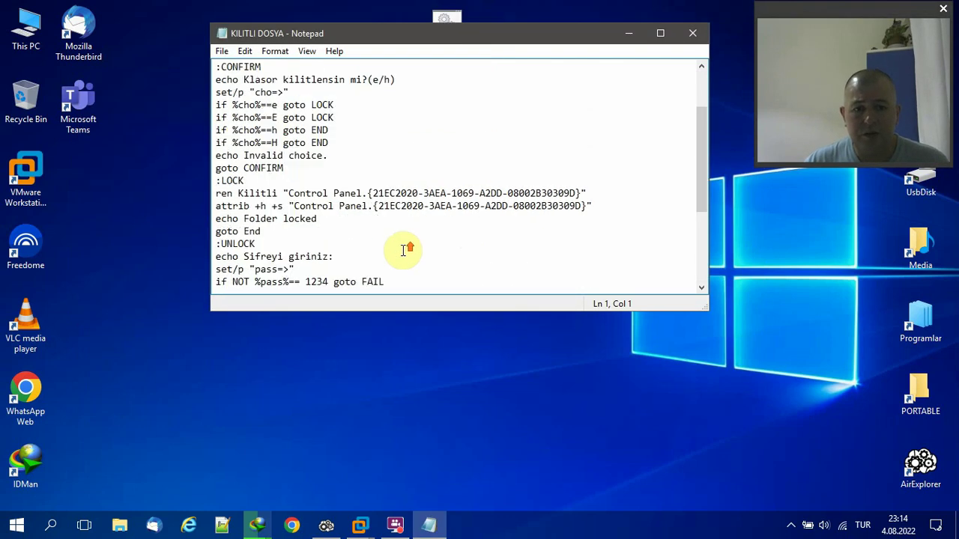
scroll(403, 254, "down", 4)
scroll(367, 239, "up", 2)
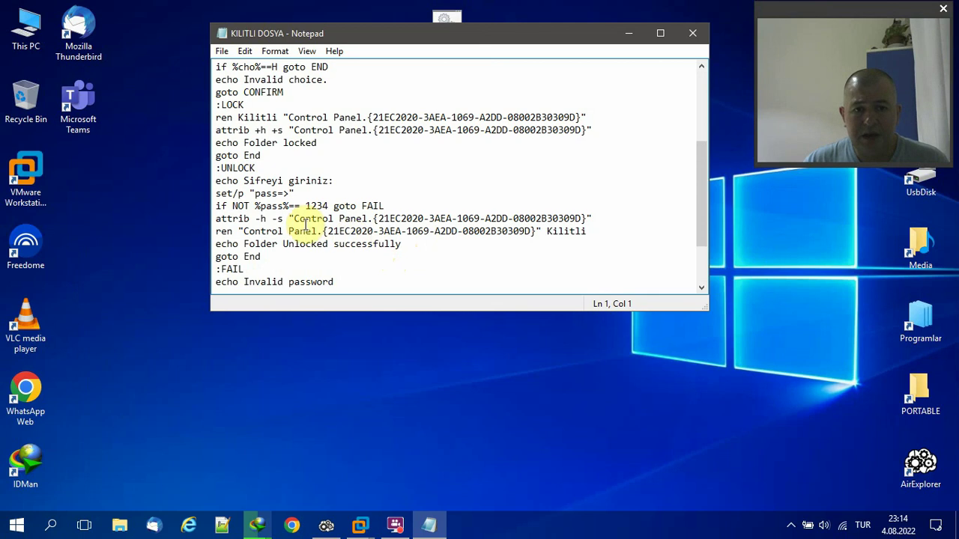
left_click_drag(254, 206, 329, 206)
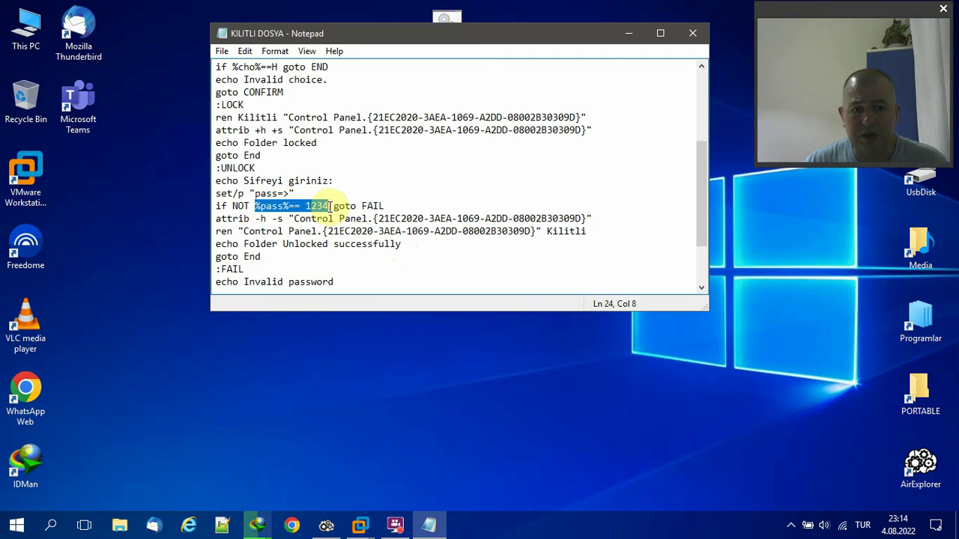
double_click(318, 206)
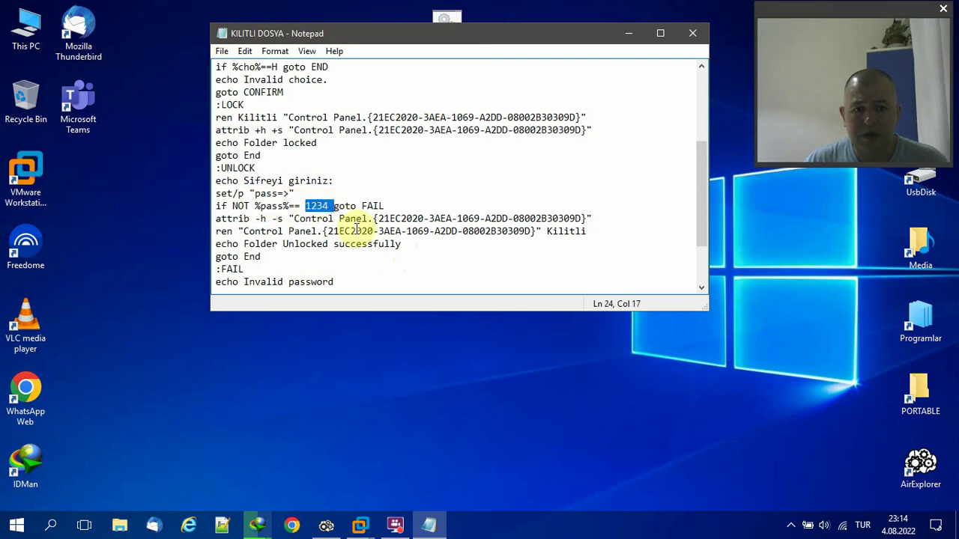
left_click(340, 219)
left_click_drag(330, 206, 305, 207)
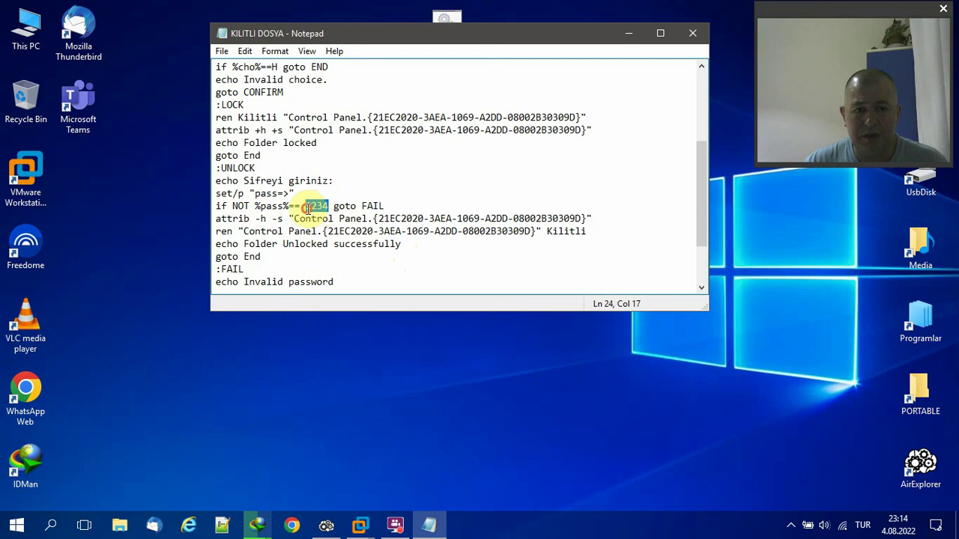
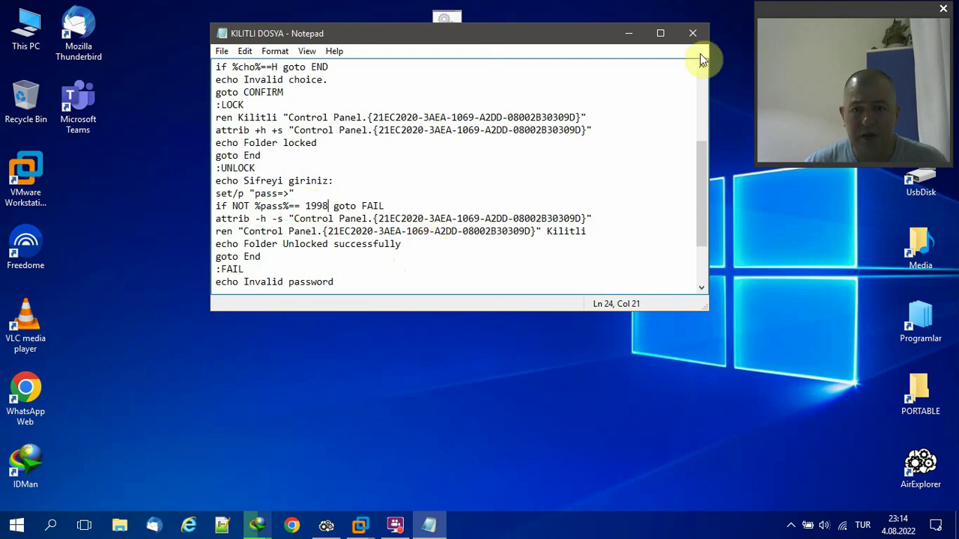
left_click(692, 33)
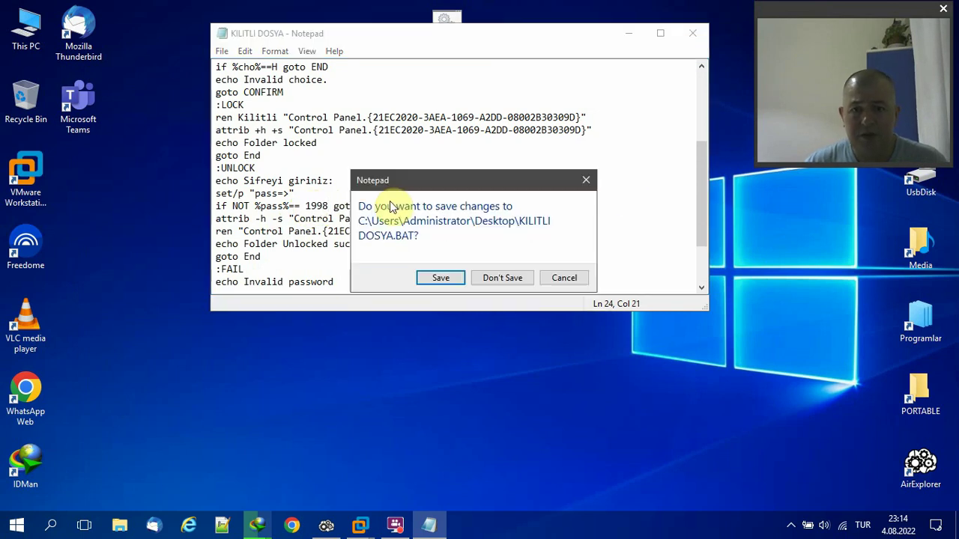
left_click(446, 283)
Run the updated script, unlock Kilitli with the new password, and move it below KILITLI DOSYA.
double_click(448, 34)
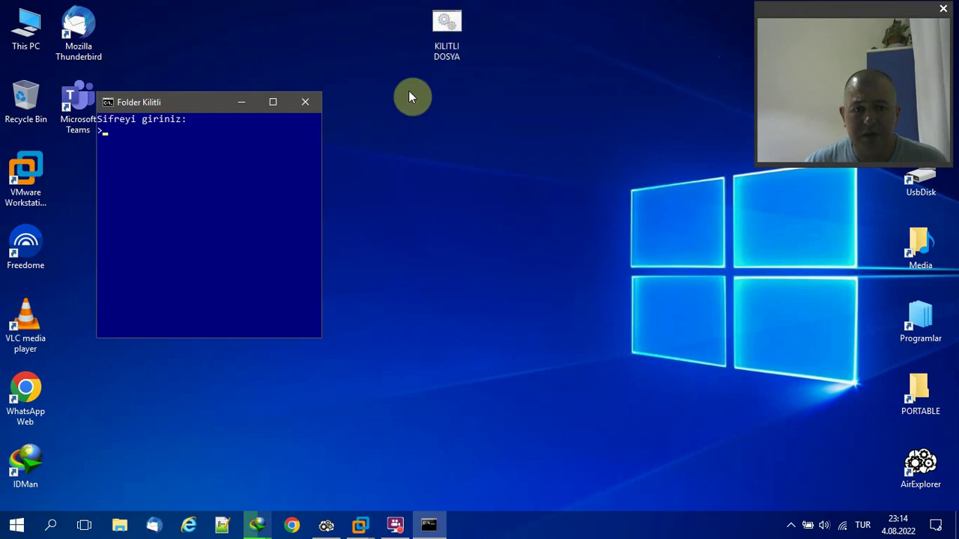
left_click(216, 141)
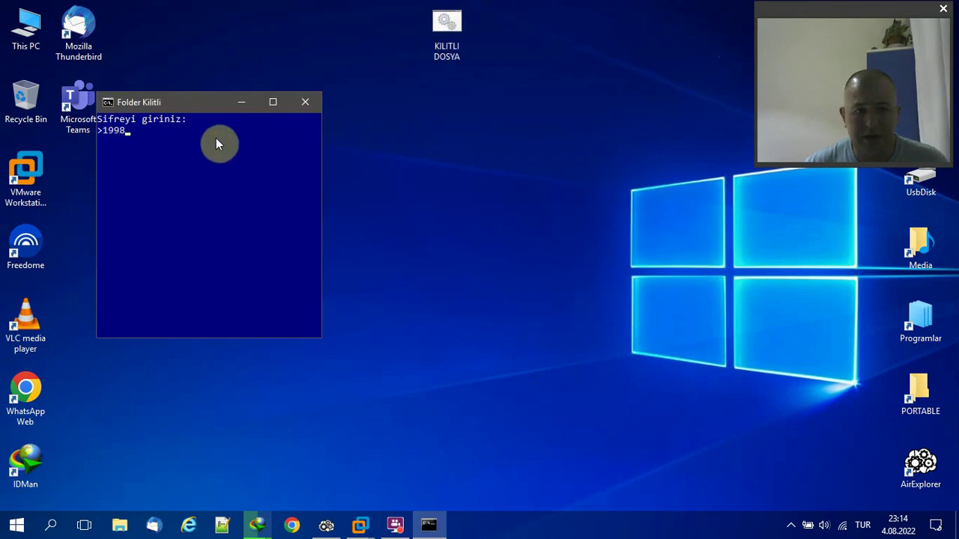
key("Return")
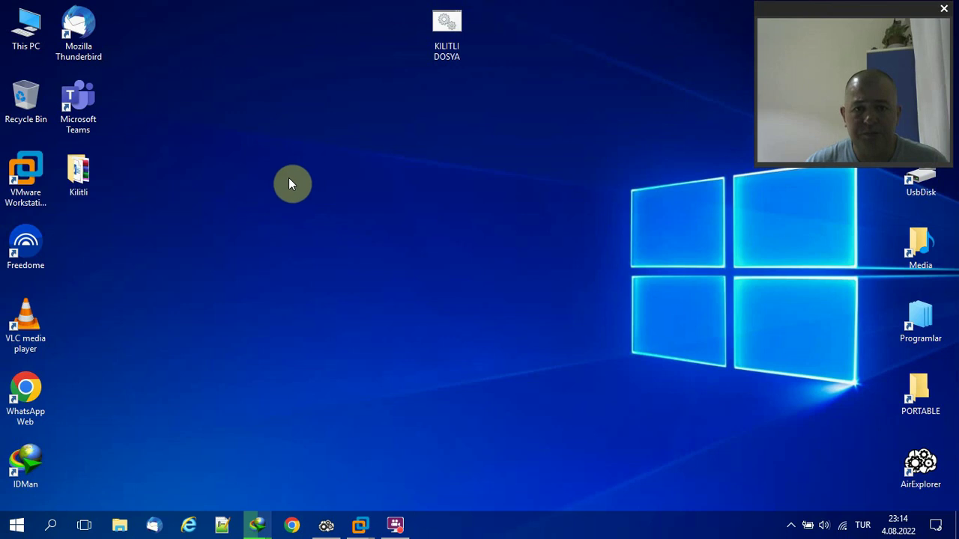
left_click_drag(68, 170, 425, 116)
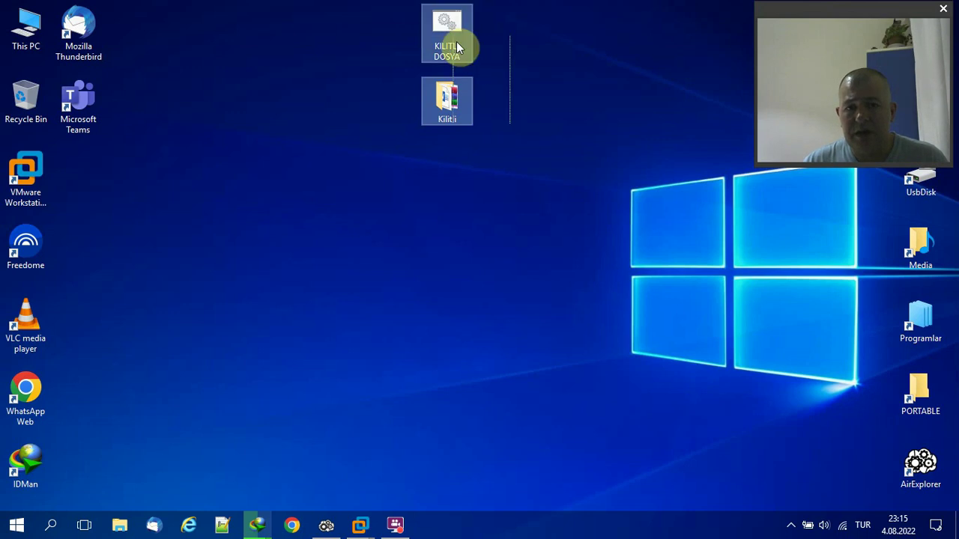
left_click(498, 45)
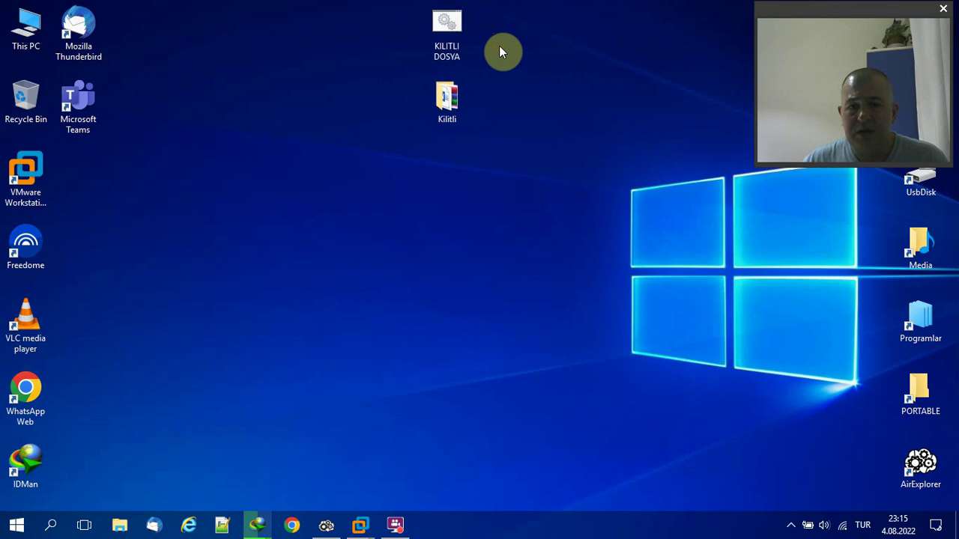